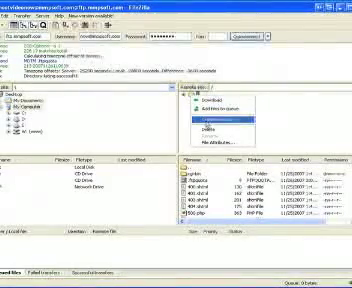
# Step: Create a directory named 'blog' in the remote server's root
pyautogui.click(220, 119)
pyautogui.write('php')
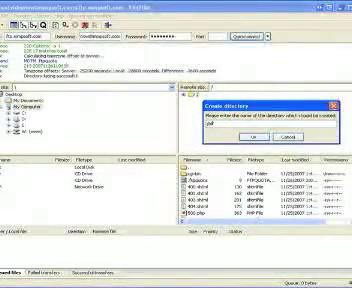
pyautogui.write('egll')
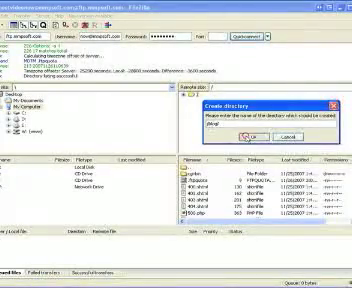
pyautogui.click(246, 137)
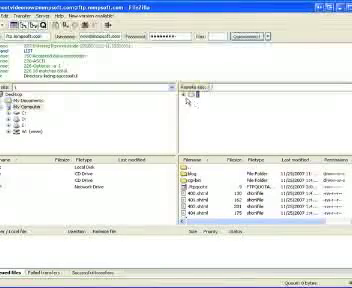
# Step: Expand the remote root and open the empty 'blog' folder
pyautogui.click(186, 94)
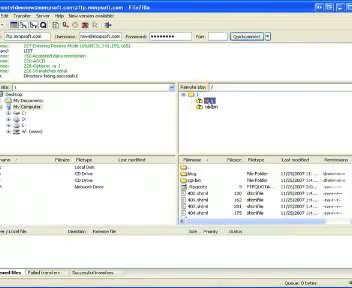
pyautogui.doubleClick(209, 101)
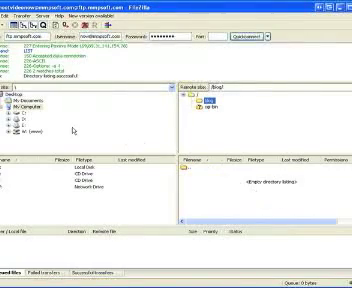
# Step: Browse the local C: drive and open the 'wordpress' folder
pyautogui.click(11, 116)
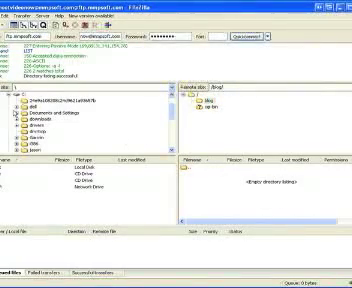
pyautogui.click(24, 95)
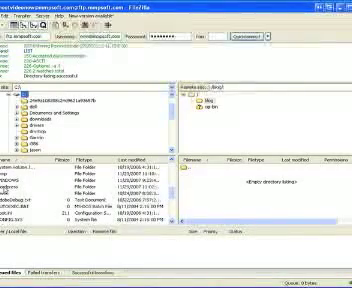
pyautogui.doubleClick(30, 175)
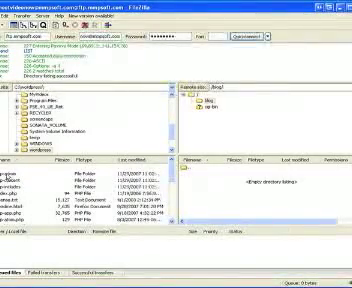
pyautogui.scroll(-2, 172, 170)
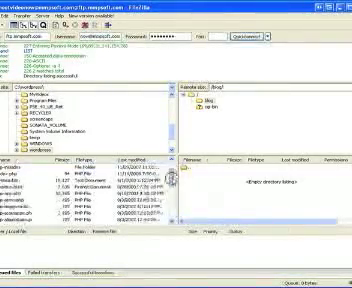
pyautogui.moveTo(172, 172); pyautogui.dragTo(172, 215)
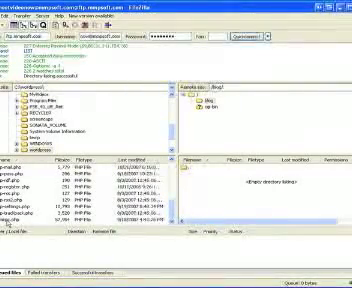
# Step: Select all files and folders in the local 'wordpress' folder
pyautogui.hotkey('ctrl', 'a')
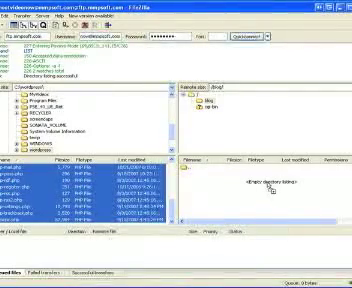
# Step: Drag the selected WordPress files onto the remote /blog/ listing to start uploading
pyautogui.moveTo(100, 190); pyautogui.dragTo(271, 188)
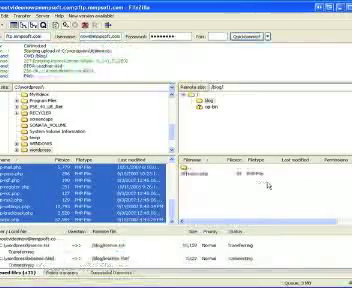